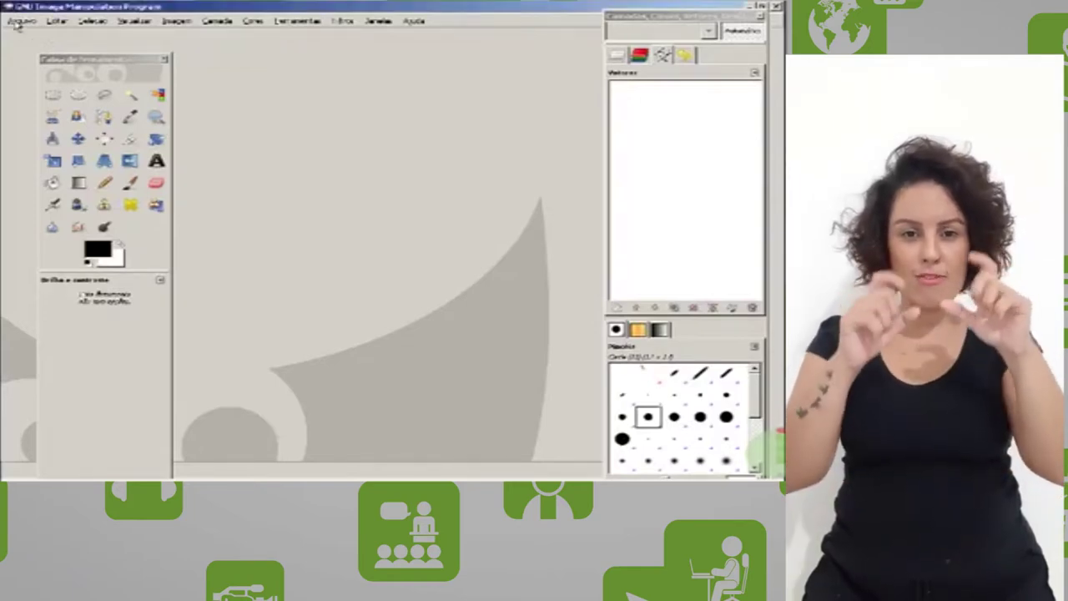
# Load the tulip JPG via File > Open and view its Image > Print Size settings.
pyautogui.click(18, 21)
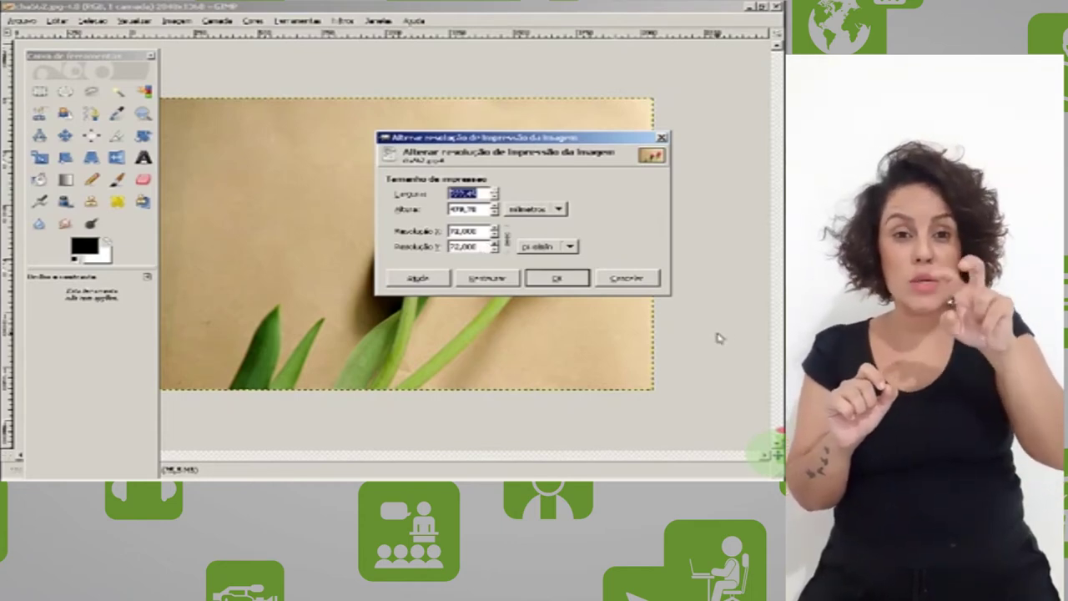
# Cancel the Print Size dialog unchanged and select the Zoom tool on the tulip photo.
pyautogui.click(627, 279)
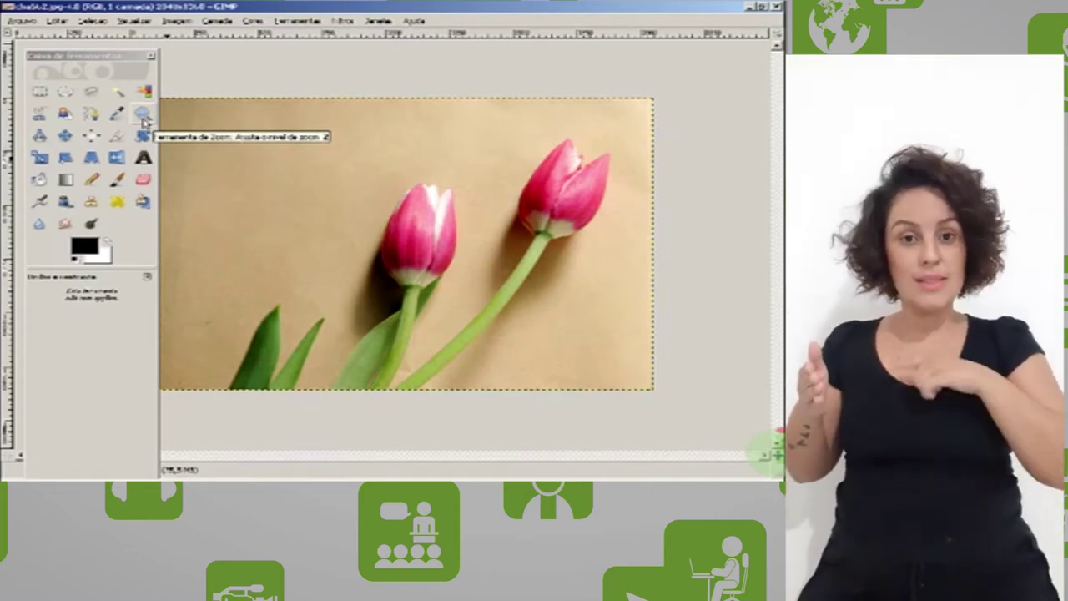
pyautogui.click(142, 117)
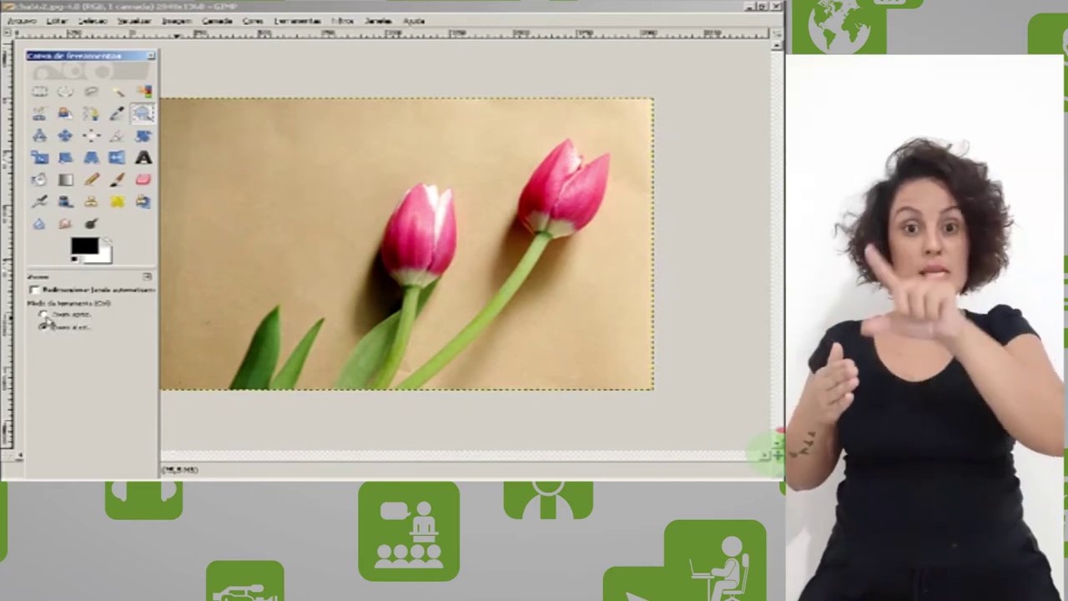
pyautogui.click(311, 224)
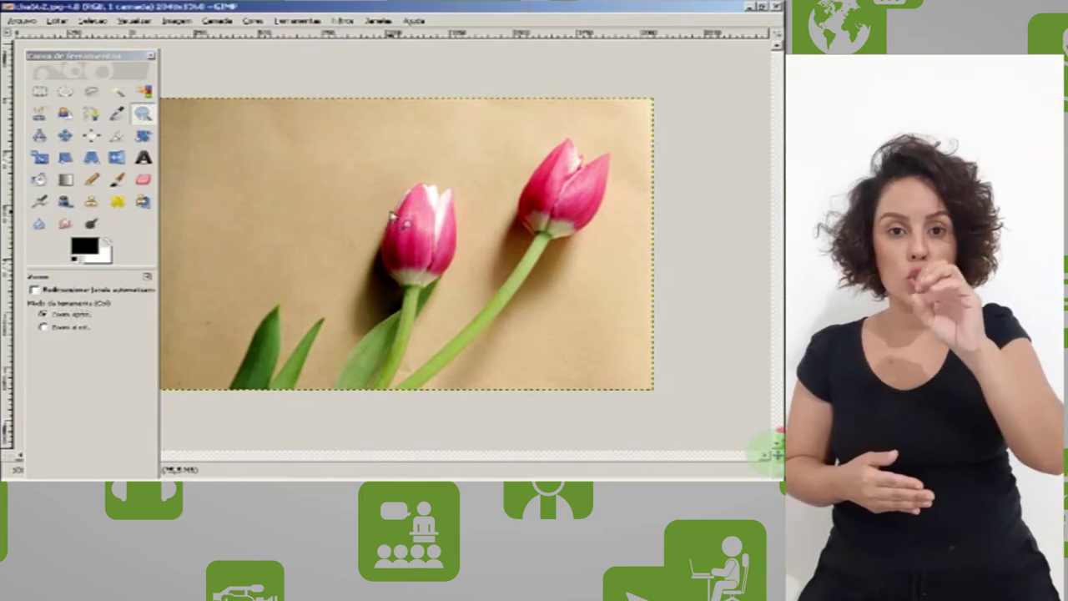
# Zoom closely into the left tulip's pink petal, then switch the Zoom tool to zoom out.
pyautogui.moveTo(392, 222); pyautogui.dragTo(439, 272)
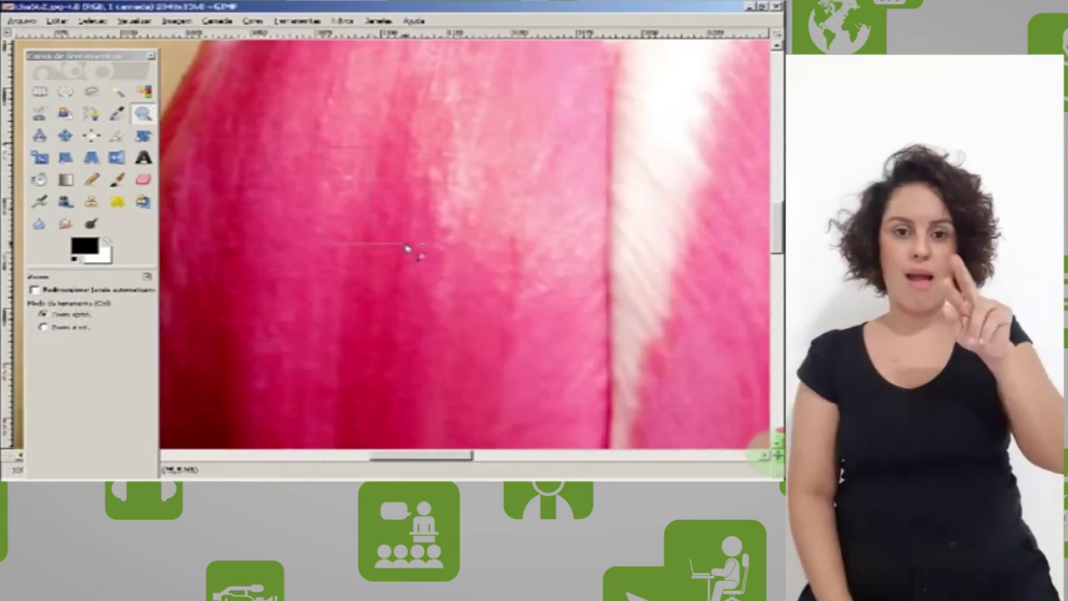
pyautogui.moveTo(406, 248); pyautogui.dragTo(631, 390)
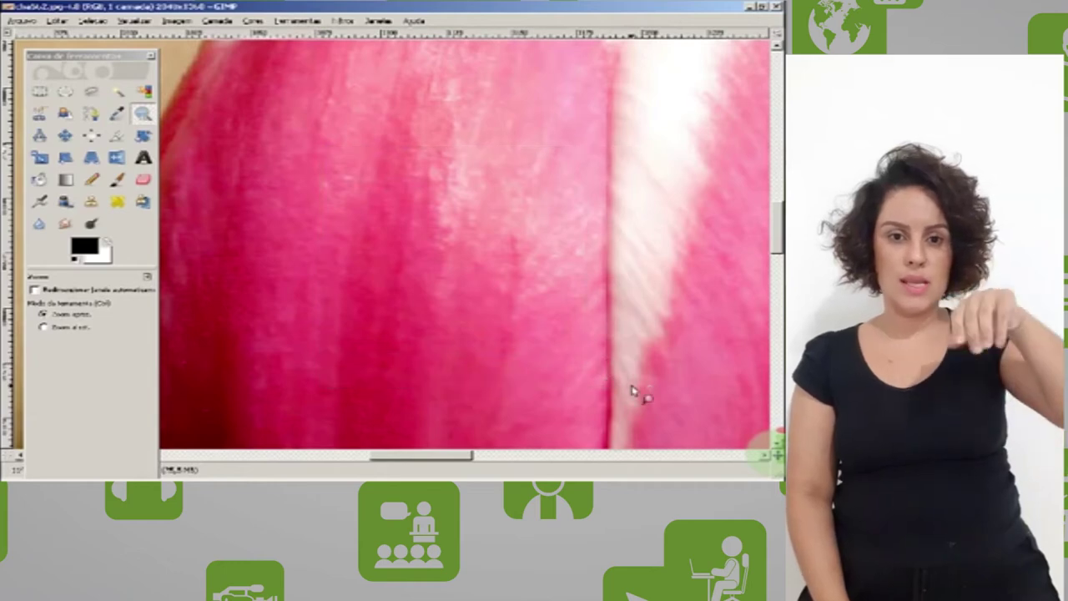
pyautogui.moveTo(632, 382); pyautogui.dragTo(631, 384)
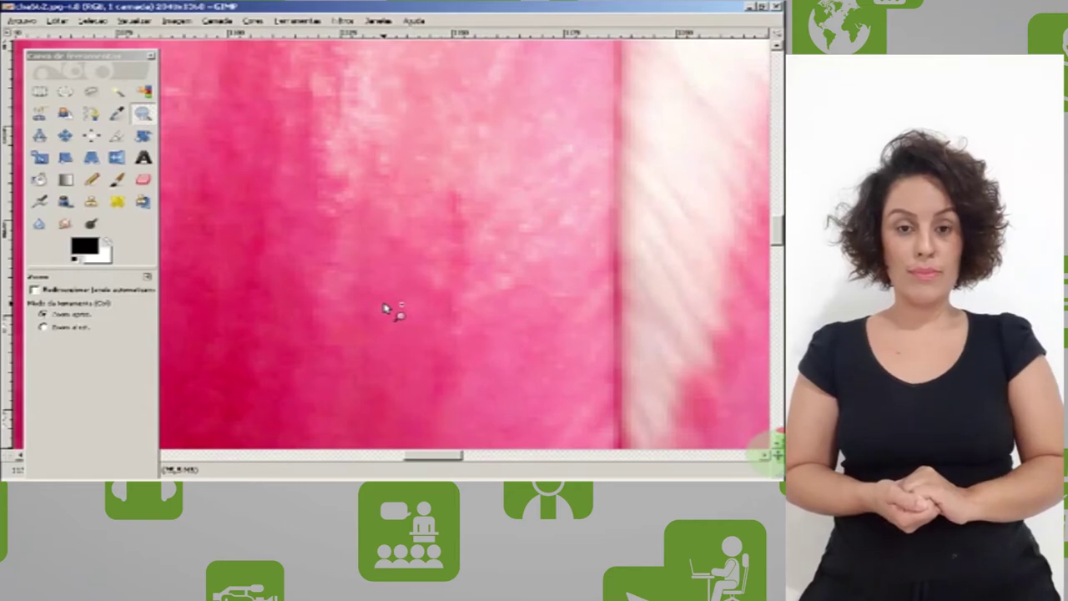
pyautogui.press('ctrl')
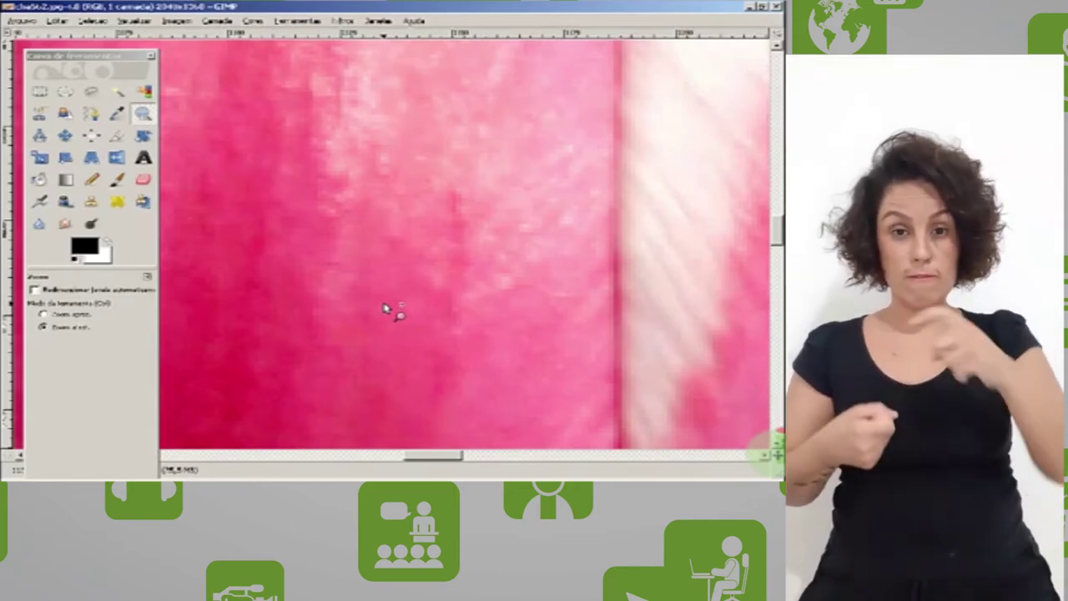
# Zoom out from the petal several times and re-set the tool to Zoom out mode.
pyautogui.click(488, 294)
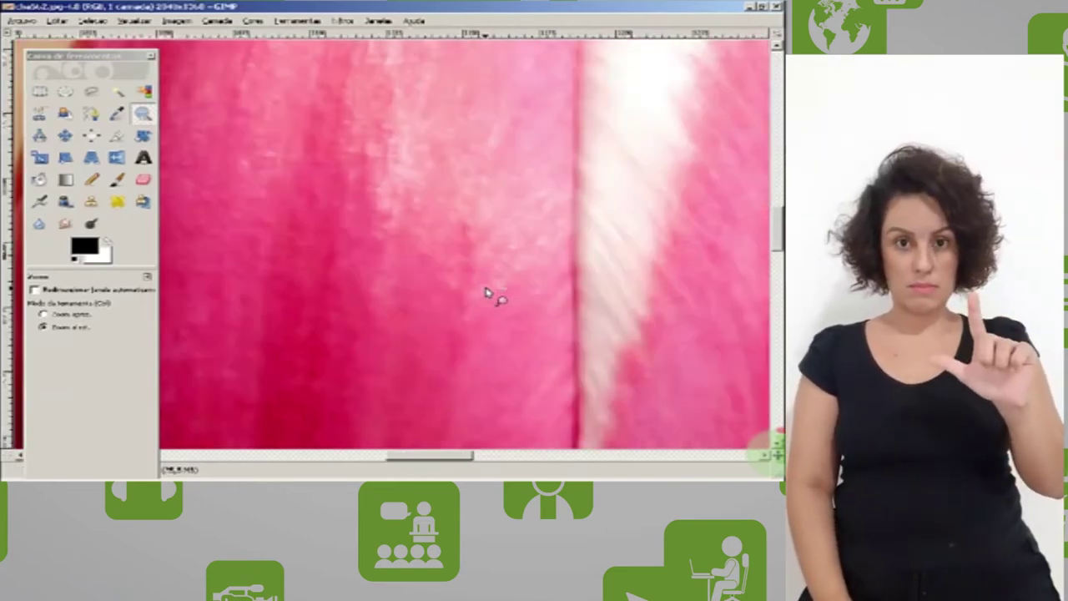
pyautogui.click(488, 293)
pyautogui.click(488, 293)
pyautogui.keyDown('ctrl'); pyautogui.click(488, 294); pyautogui.keyUp('ctrl')
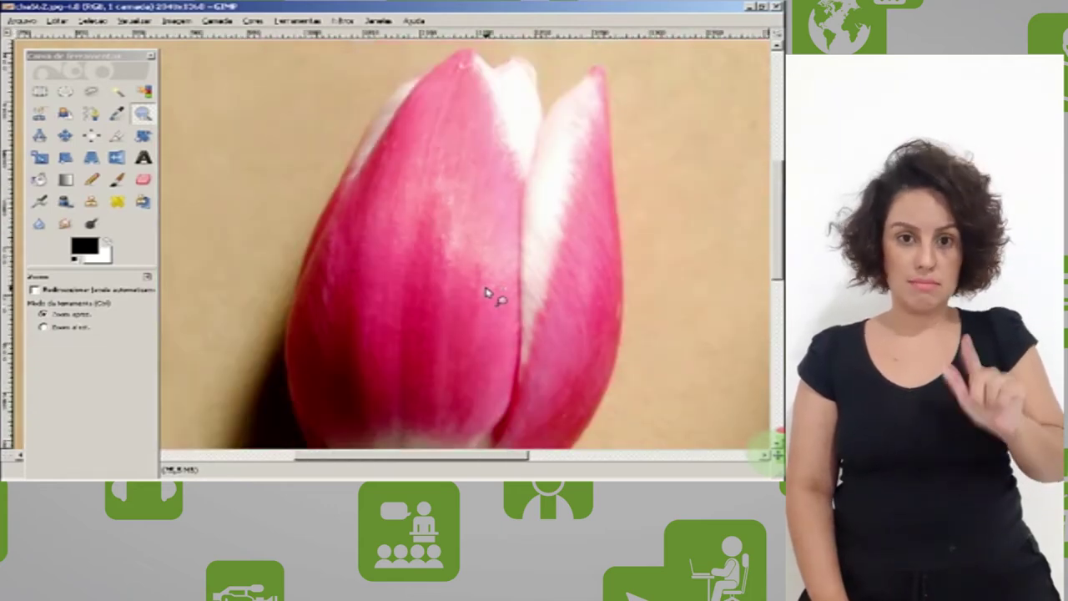
pyautogui.click(78, 330)
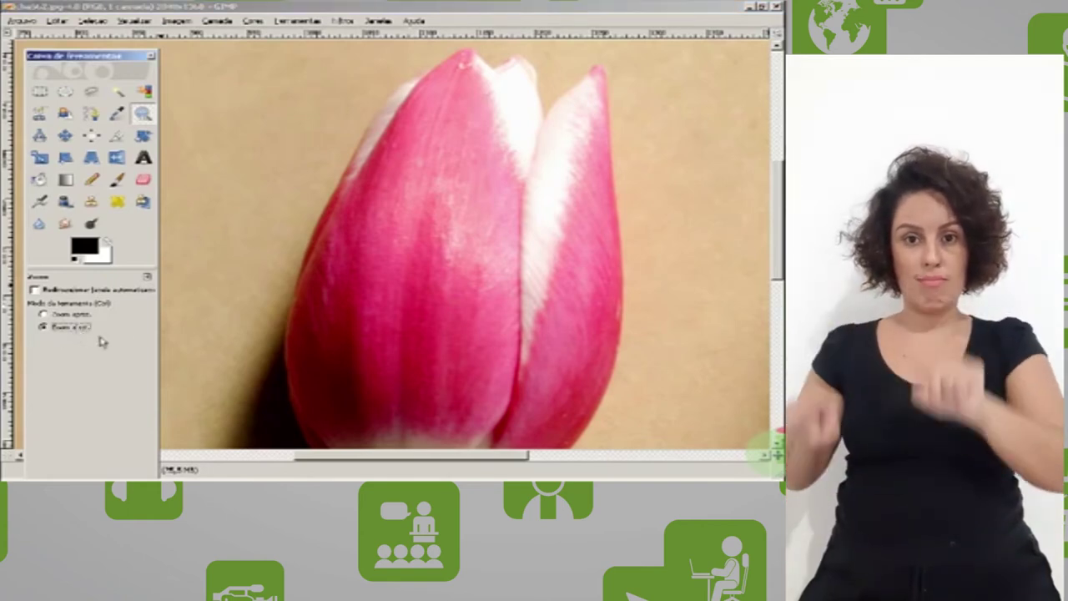
# Keep zooming out until both tulips and the whole photo are visible.
pyautogui.click(457, 326)
pyautogui.click(456, 325)
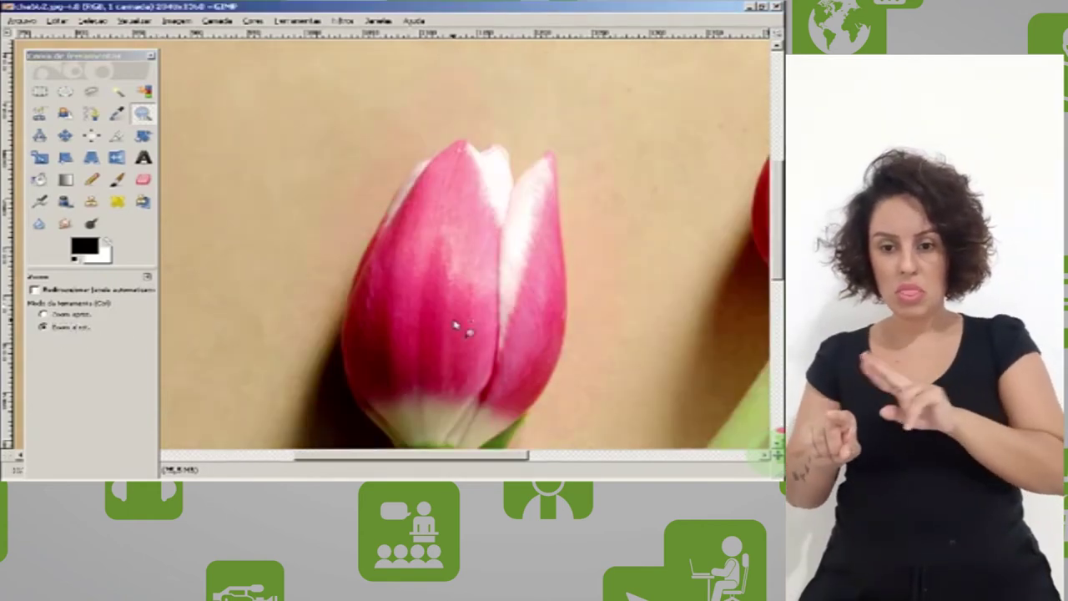
pyautogui.click(456, 326)
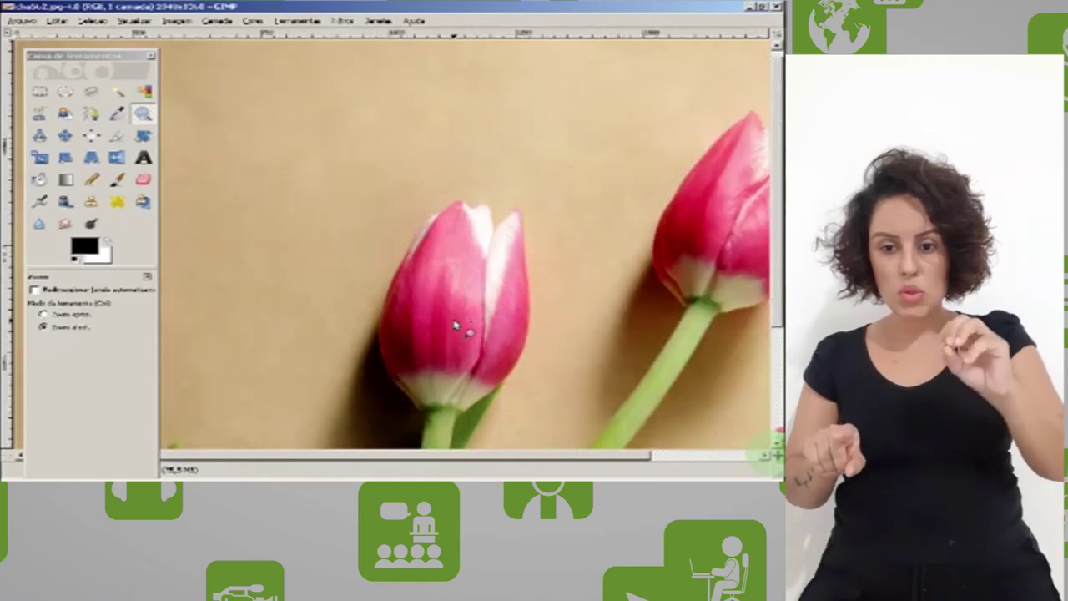
pyautogui.click(456, 326)
pyautogui.click(455, 326)
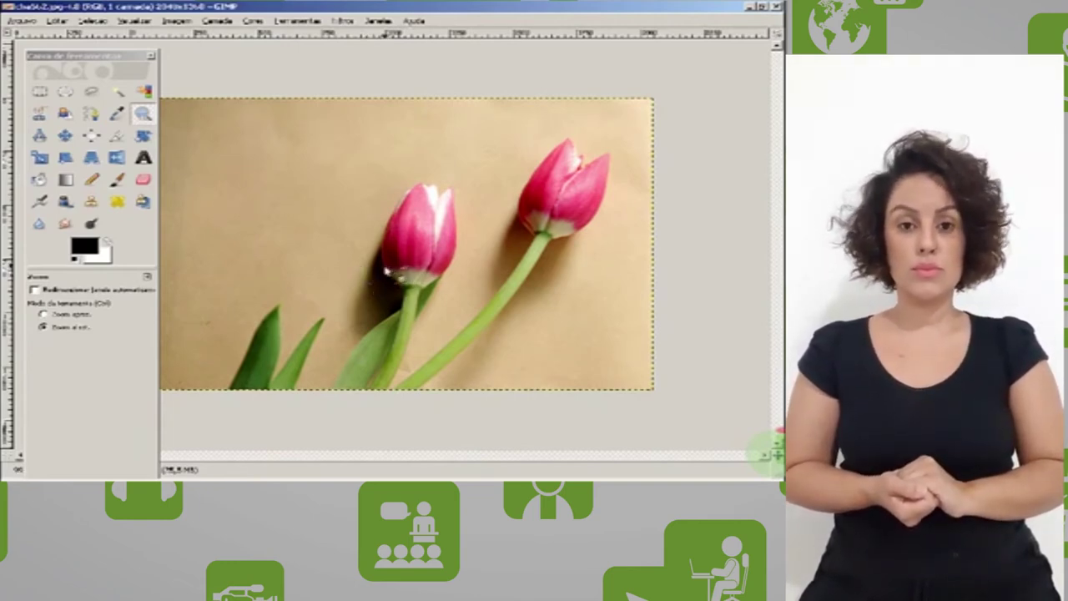
pyautogui.click(185, 21)
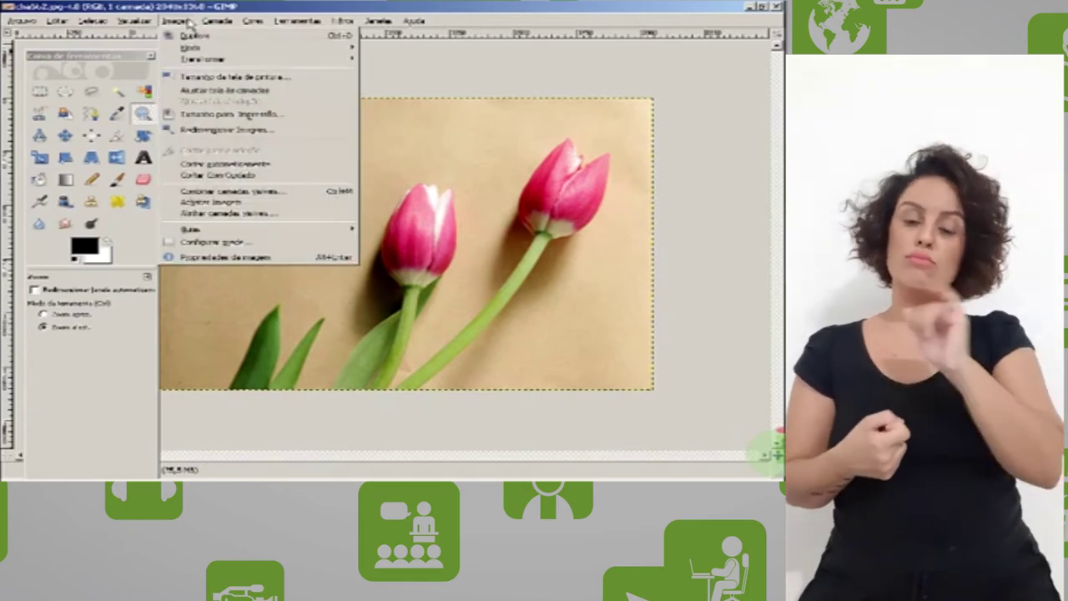
# Open the Print Size dialog and move it up to a clearer spot.
pyautogui.click(238, 113)
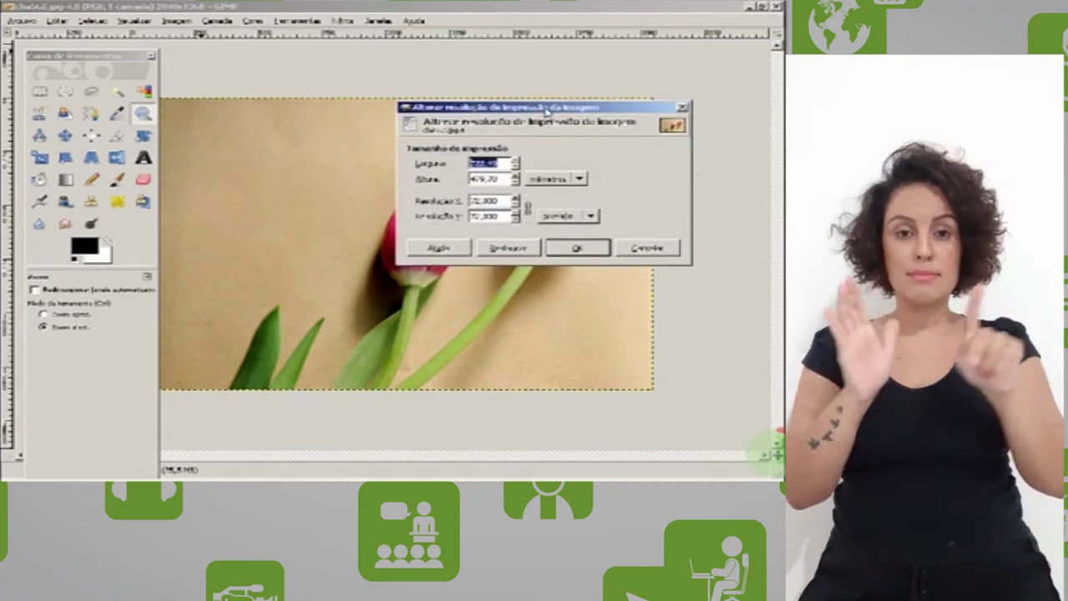
pyautogui.moveTo(562, 153); pyautogui.dragTo(547, 111)
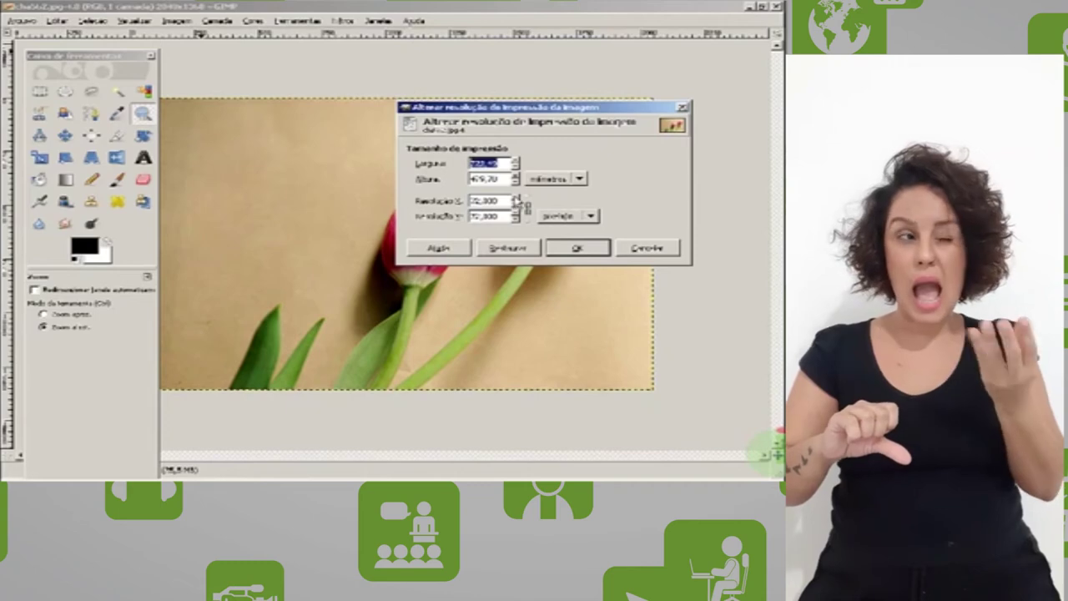
# Apply a 150 pixels-per-inch print resolution to X and Y, then undo it.
pyautogui.click(516, 199)
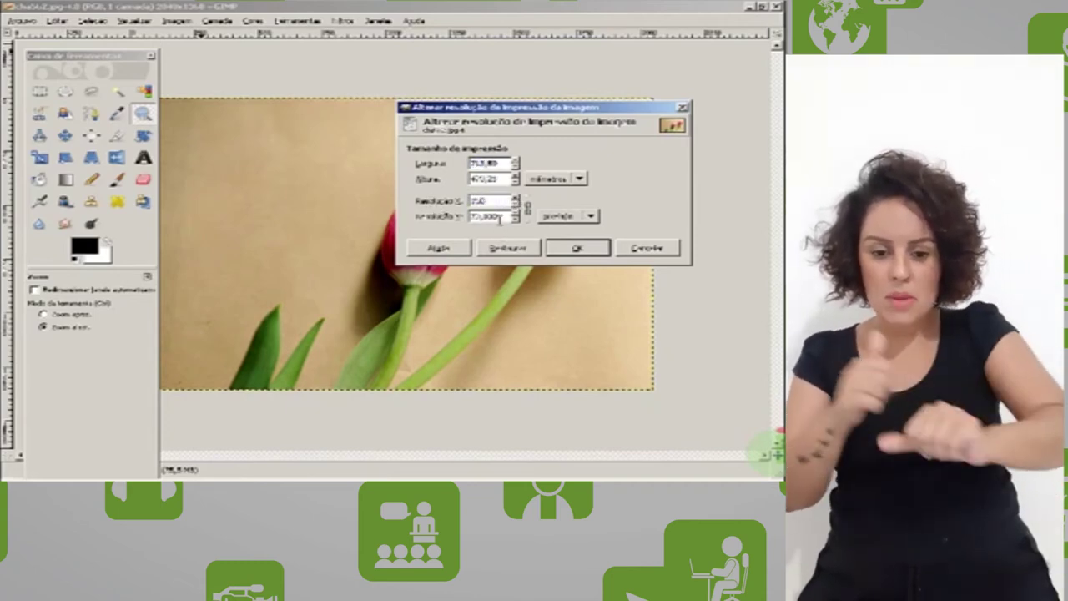
pyautogui.press('Tab')
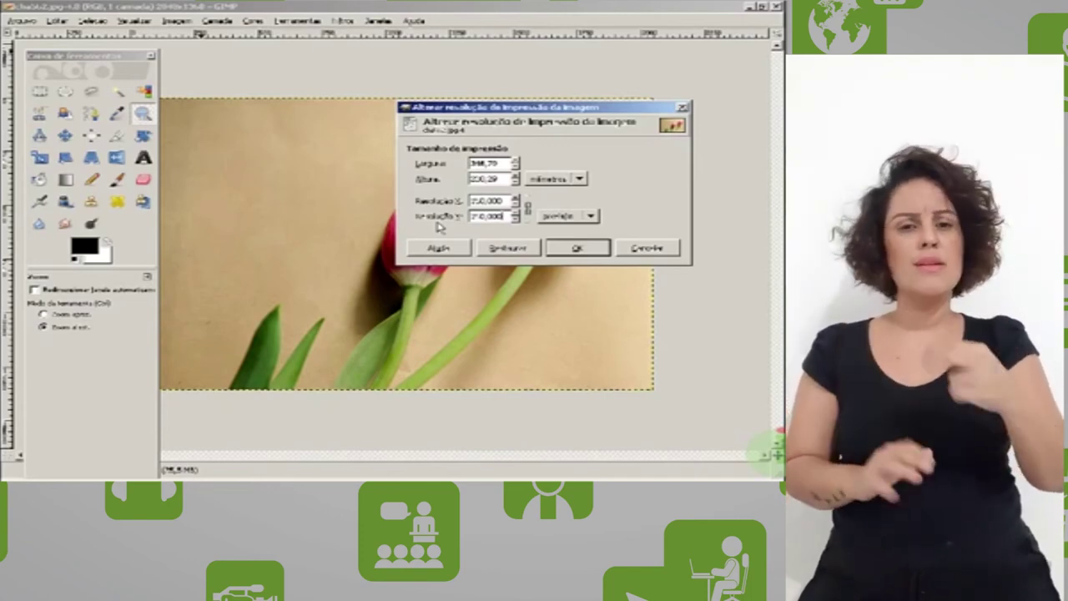
pyautogui.click(602, 251)
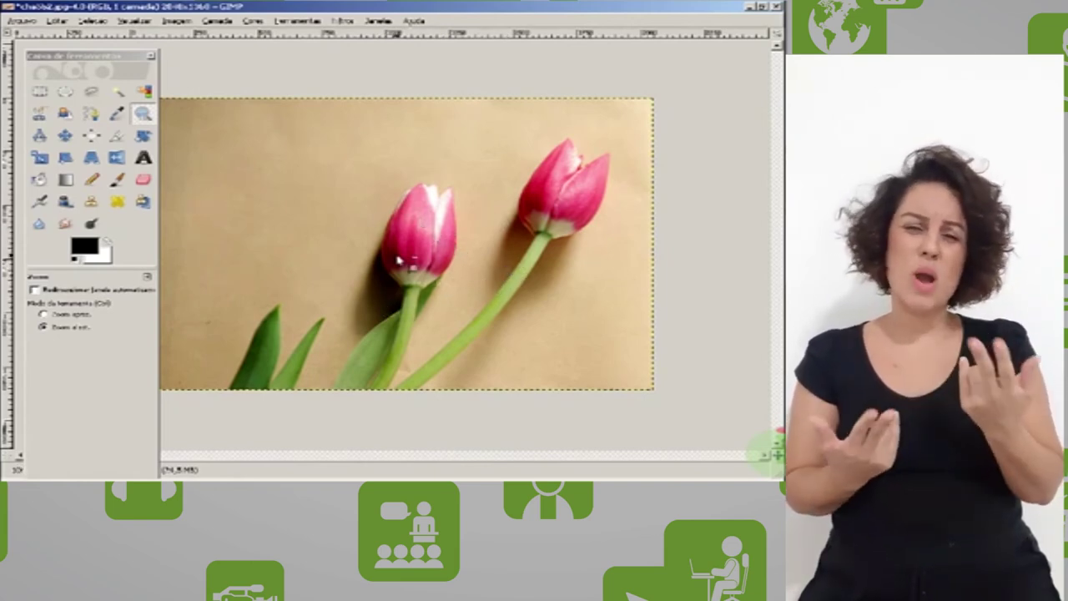
pyautogui.hotkey('ctrl', 'z')
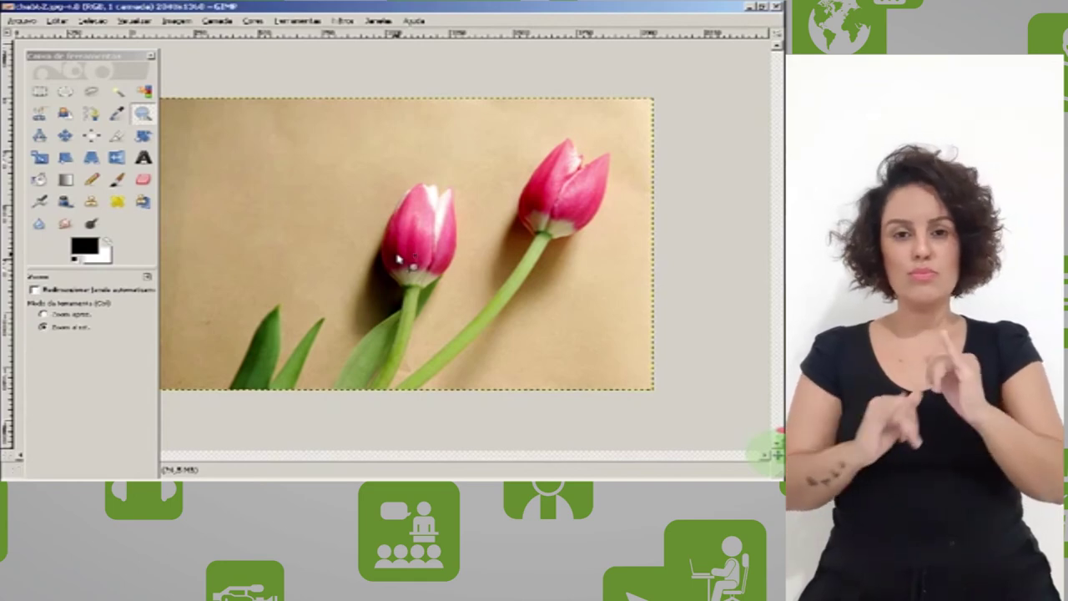
# Reopen Image > Print Size, still at 72 ppi, and drag the dialog higher.
pyautogui.click(189, 27)
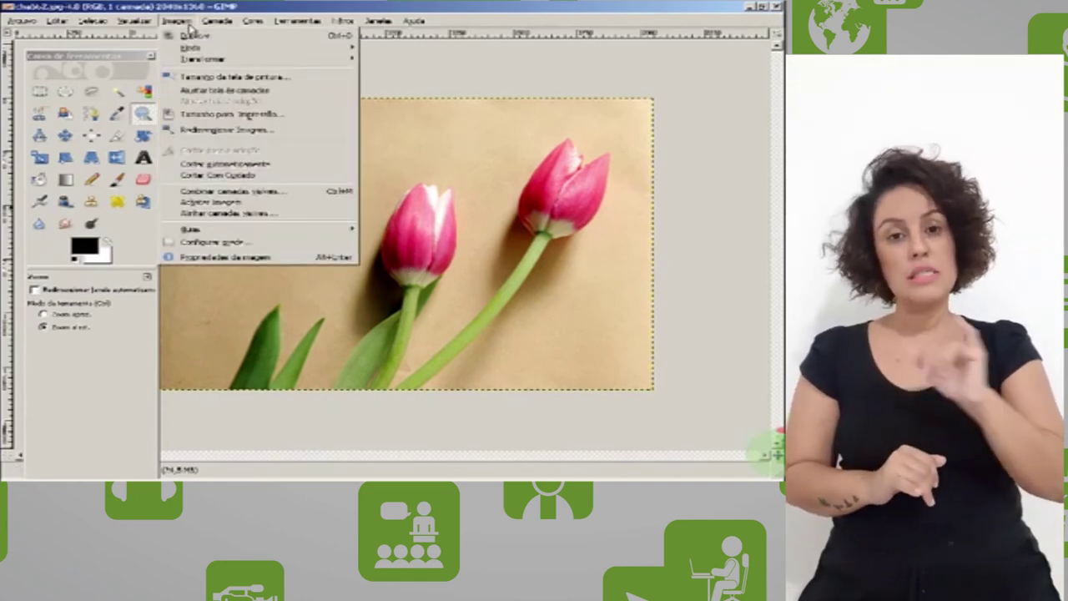
pyautogui.click(249, 113)
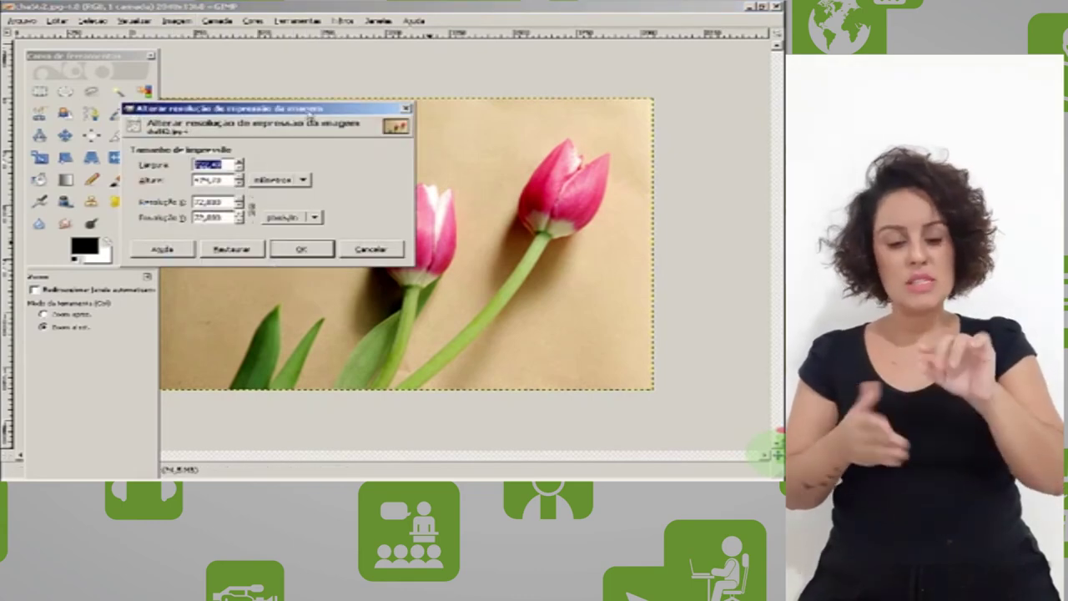
pyautogui.moveTo(310, 109); pyautogui.dragTo(572, 97)
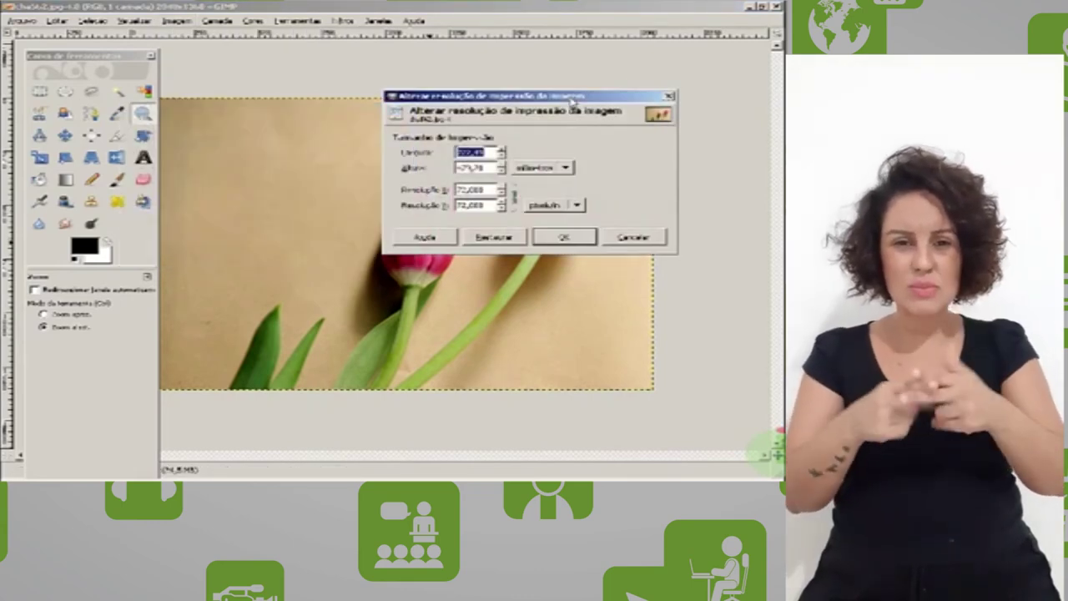
pyautogui.moveTo(618, 60); pyautogui.dragTo(617, 58)
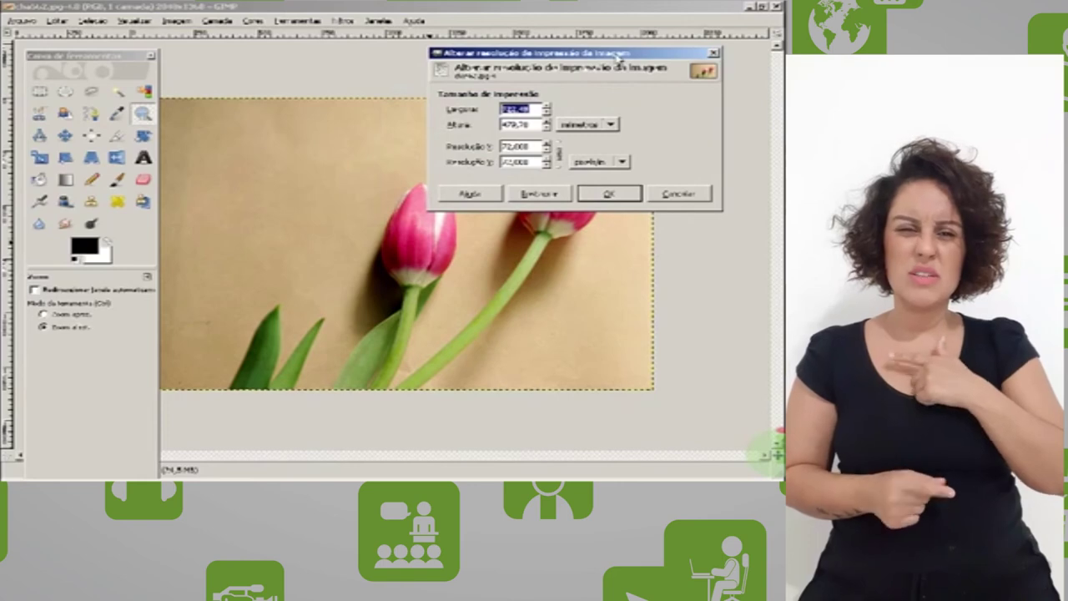